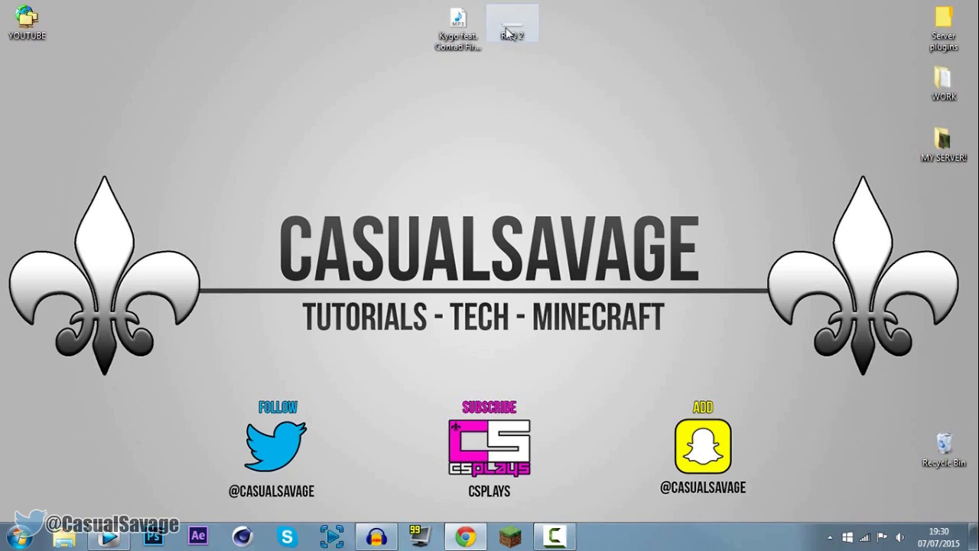
# - Open the REQ 2 image from the desktop in Windows Photo Viewer
pyautogui.doubleClick(507, 32)
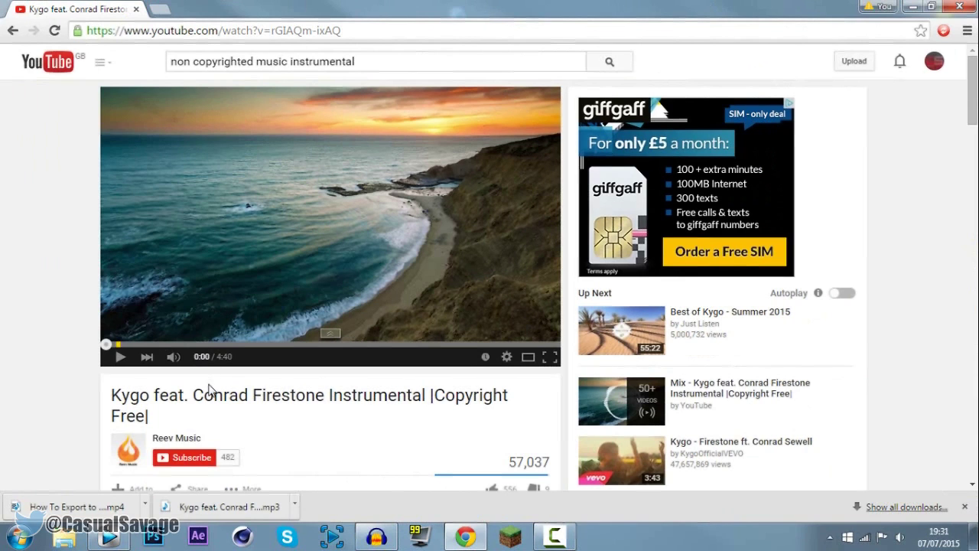
# - In Vegas, trim the tutorial clip's start at 00:00:18.11 so it opens on the logo
pyautogui.hotkey('alt', 'Tab')
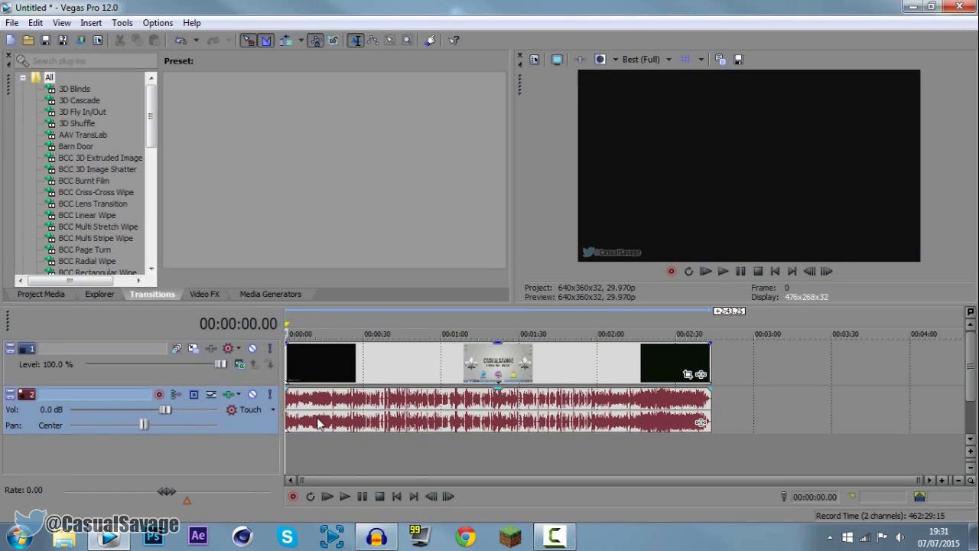
pyautogui.click(362, 411)
pyautogui.click(389, 408)
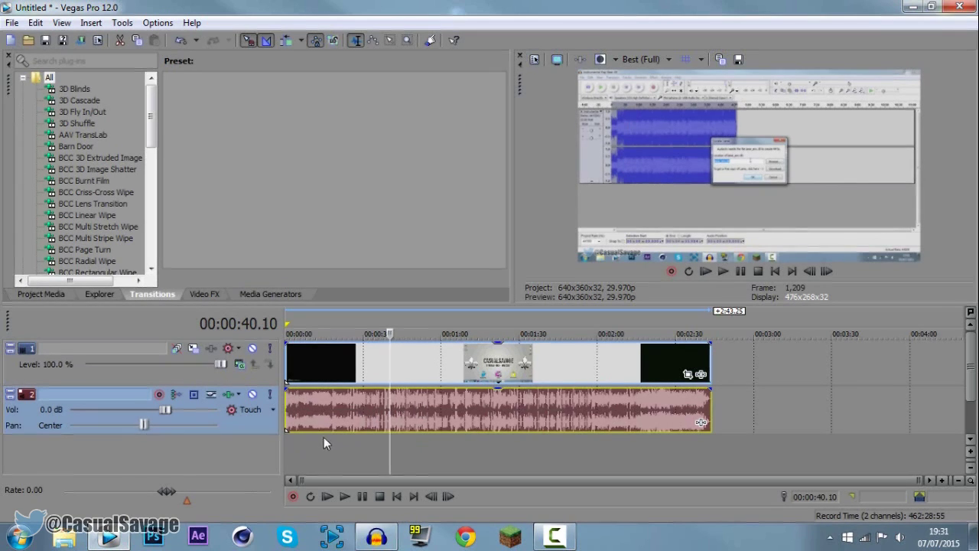
pyautogui.click(317, 405)
pyautogui.click(323, 402)
pyautogui.click(332, 403)
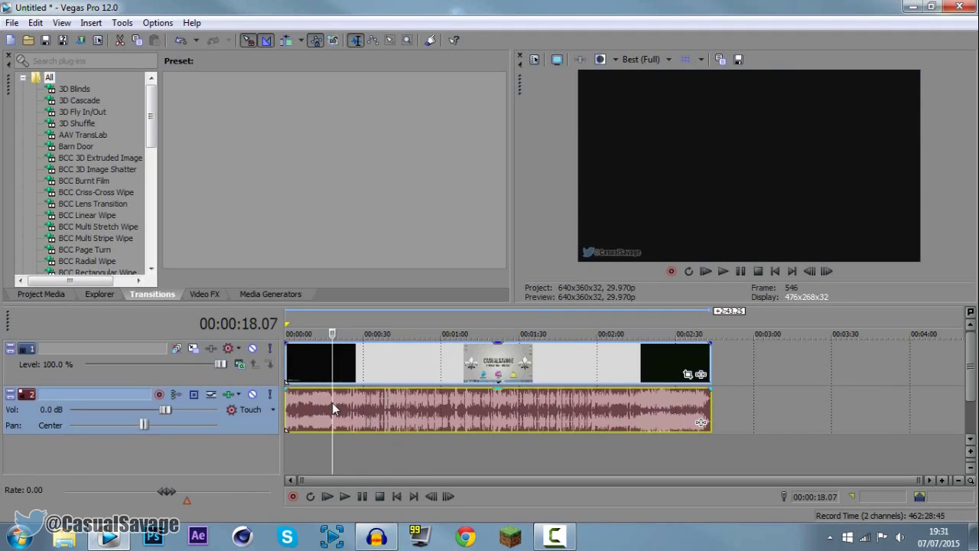
pyautogui.scroll(3, 564, 411)
pyautogui.scroll(2, 570, 413)
pyautogui.click(624, 406)
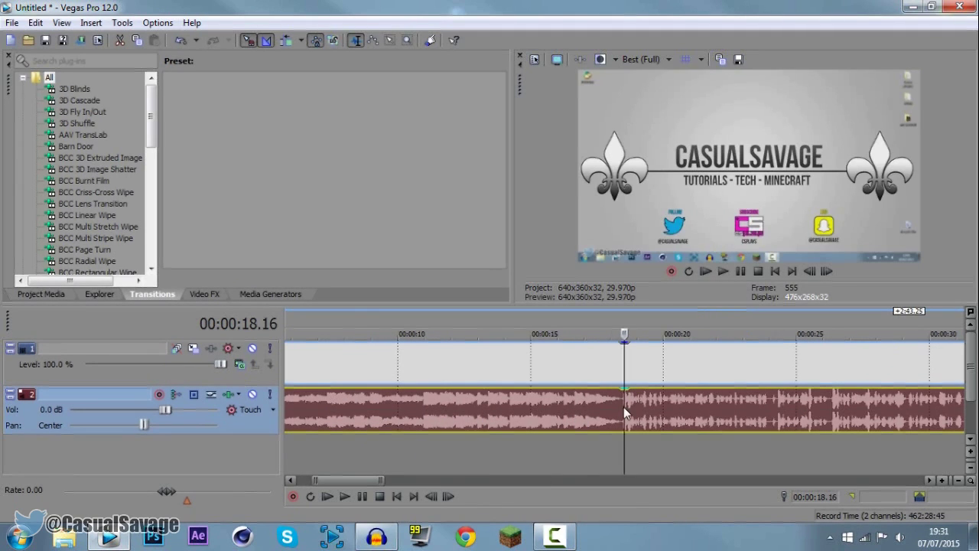
pyautogui.click(621, 406)
pyautogui.scroll(-5, 610, 412)
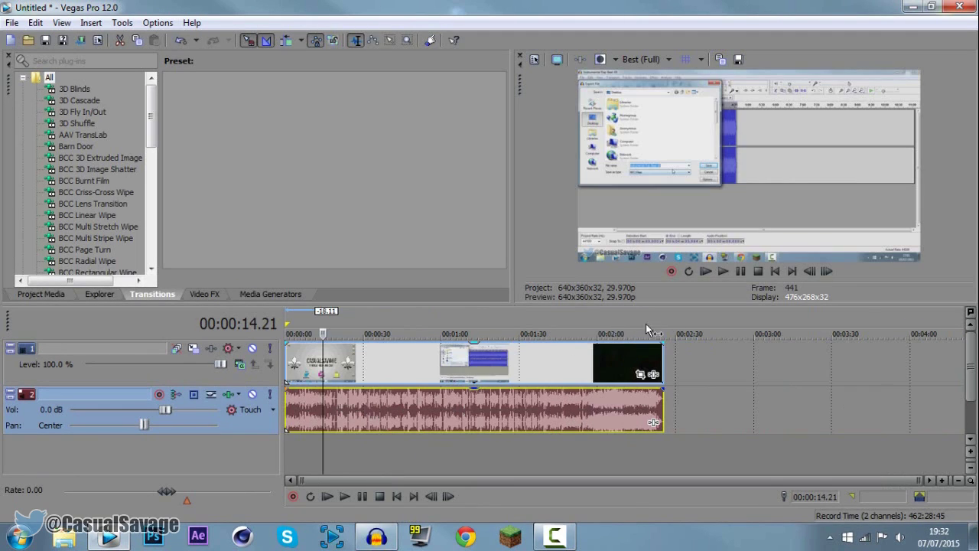
# - Play back the new opening to check it, then minimize Vegas
pyautogui.click(708, 275)
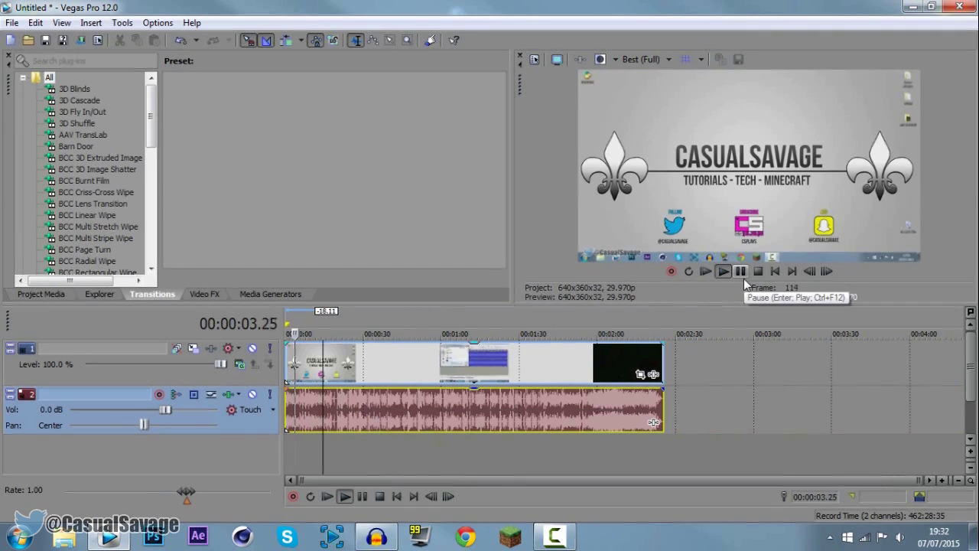
pyautogui.click(743, 280)
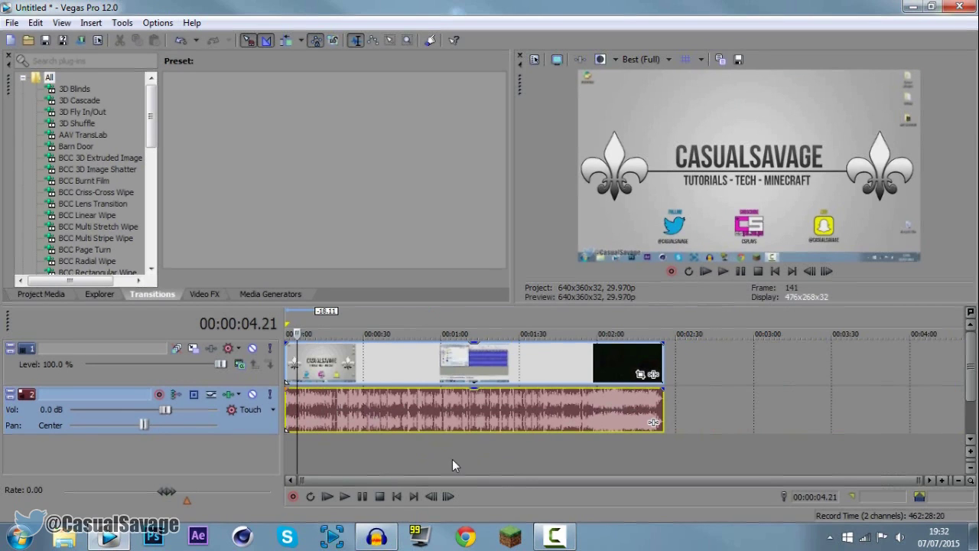
pyautogui.click(913, 6)
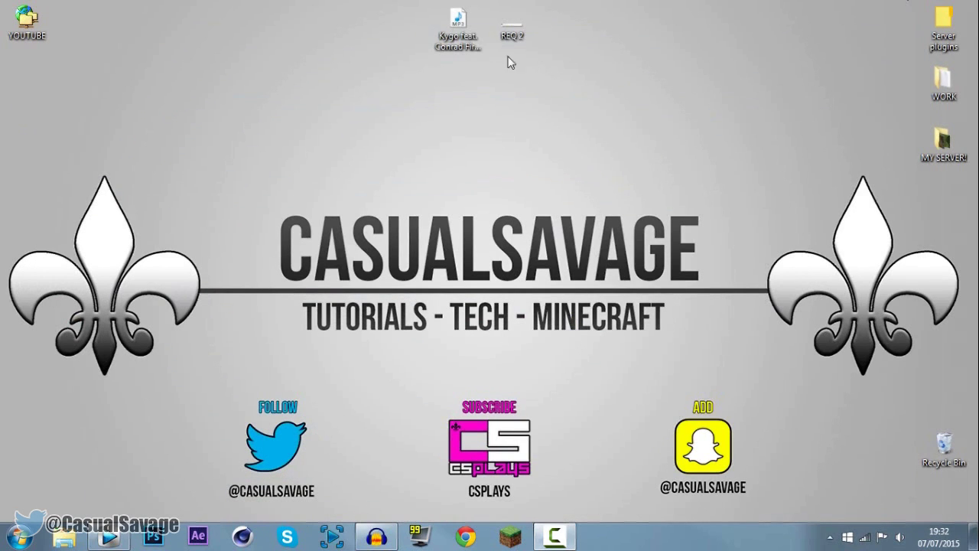
# - Drag the downloaded Kygo MP3 from the desktop into the Vegas timeline
pyautogui.click(457, 23)
pyautogui.moveTo(456, 31); pyautogui.dragTo(291, 440)
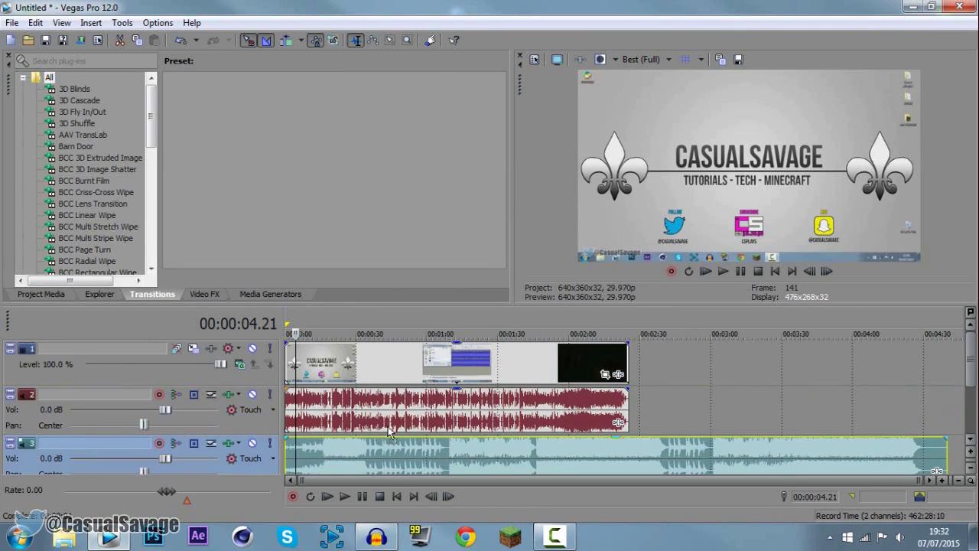
pyautogui.moveTo(389, 432); pyautogui.dragTo(374, 421)
# - Insert a new audio track and place the music clip on track 3 near the start
pyautogui.rightClick(259, 474)
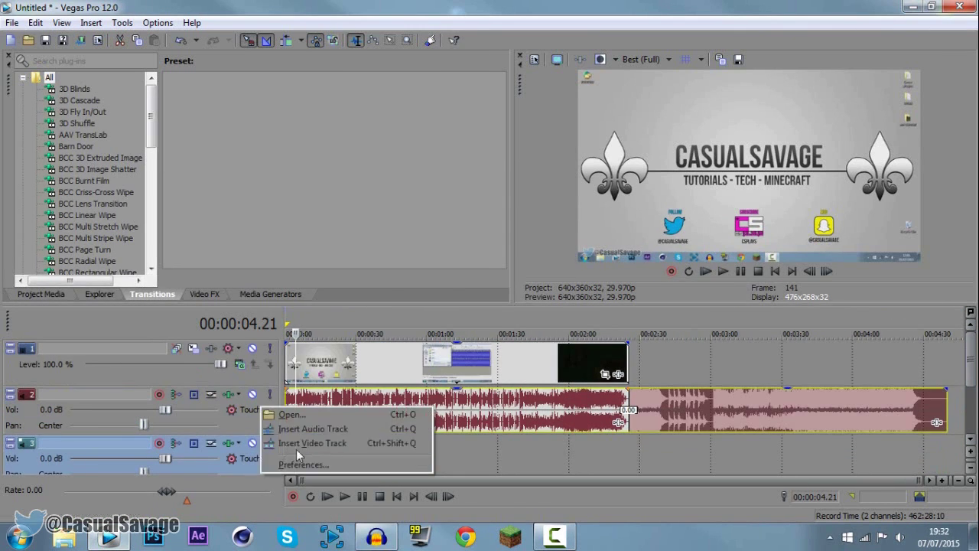
pyautogui.click(307, 430)
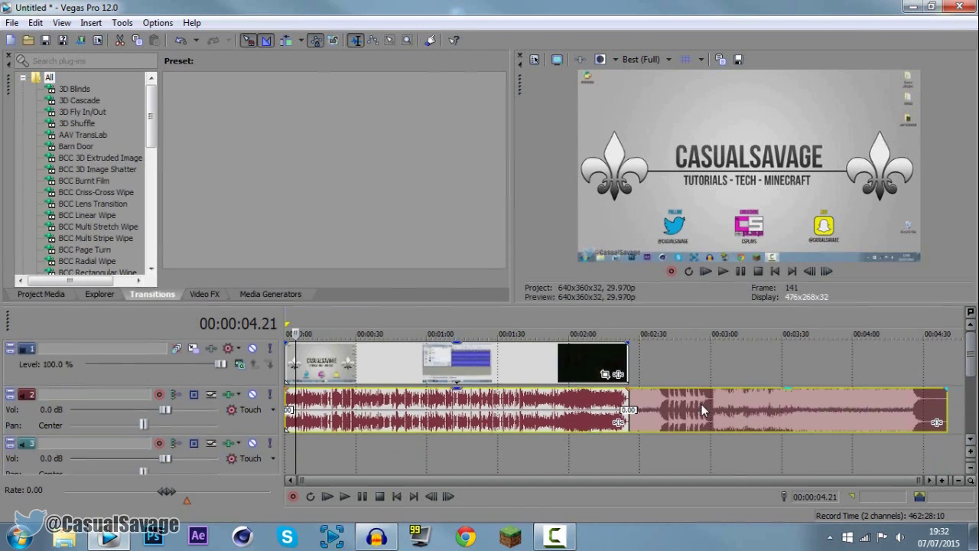
pyautogui.moveTo(705, 444); pyautogui.dragTo(711, 456)
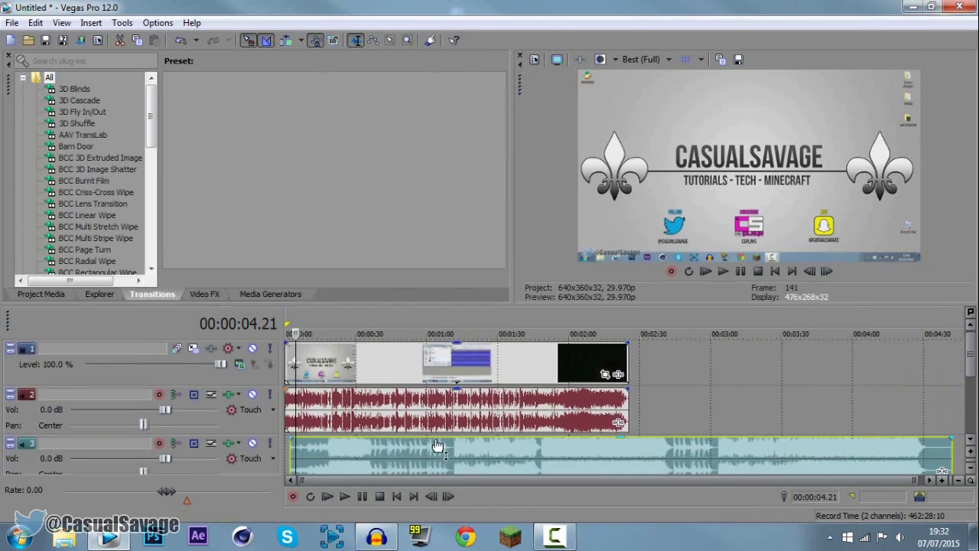
pyautogui.moveTo(438, 446); pyautogui.dragTo(374, 456)
# - Trim the music clip's opening on track 3 and preview it from the project start
pyautogui.click(332, 401)
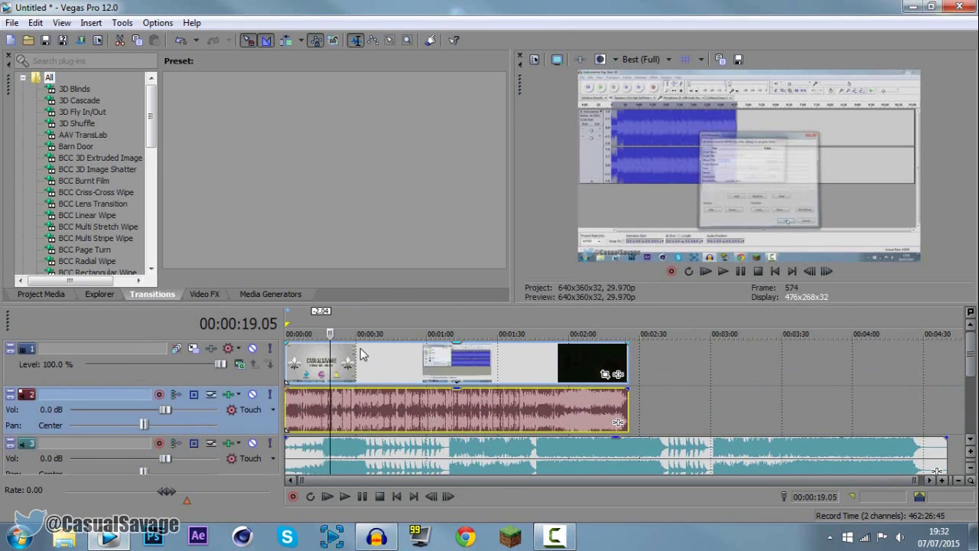
pyautogui.click(343, 402)
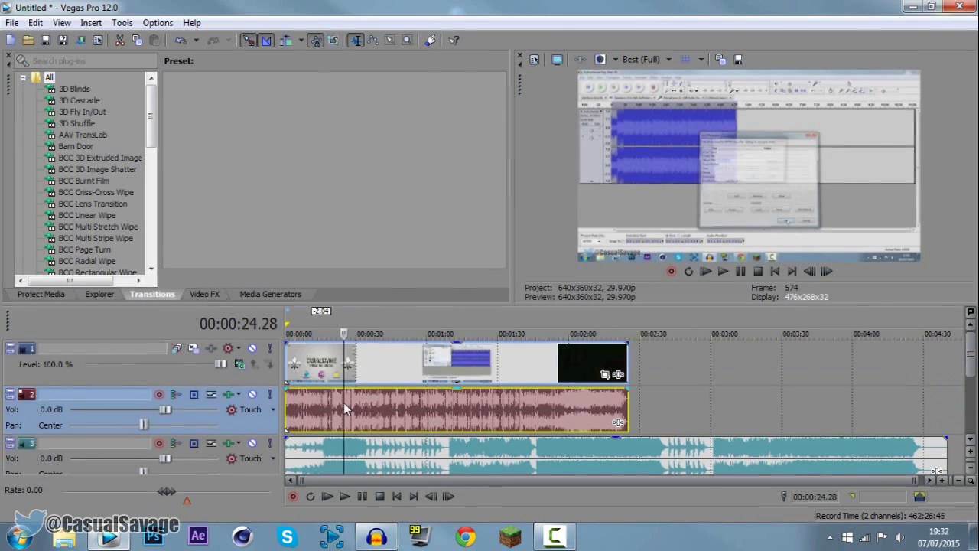
pyautogui.click(307, 463)
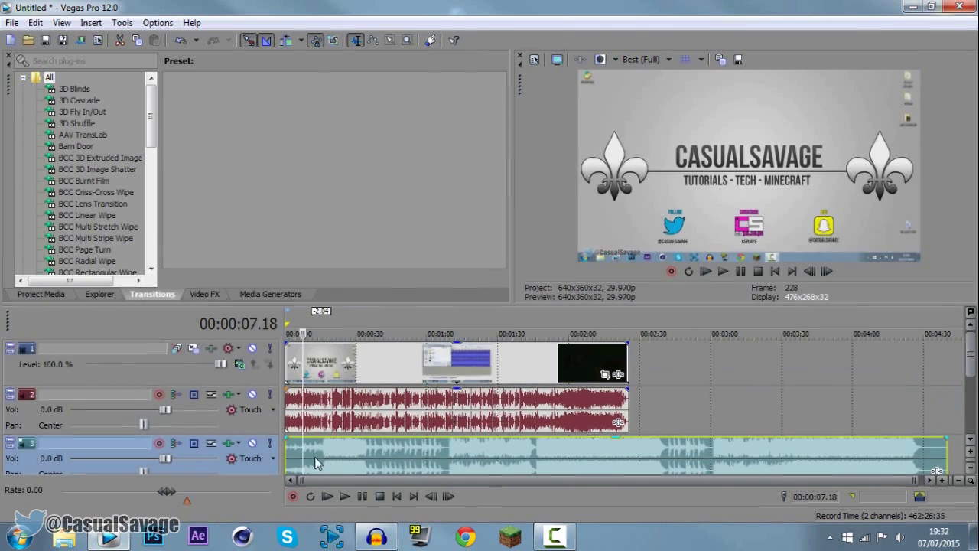
pyautogui.moveTo(289, 462)
pyautogui.mouseDown()
pyautogui.moveTo(439, 460)
pyautogui.moveTo(291, 460)
pyautogui.mouseUp()
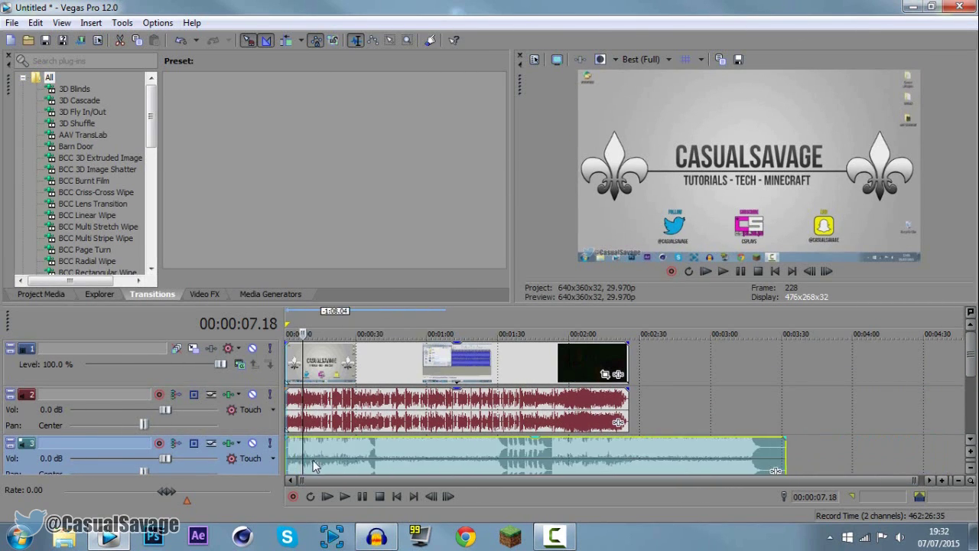
pyautogui.click(290, 460)
pyautogui.press('Up')
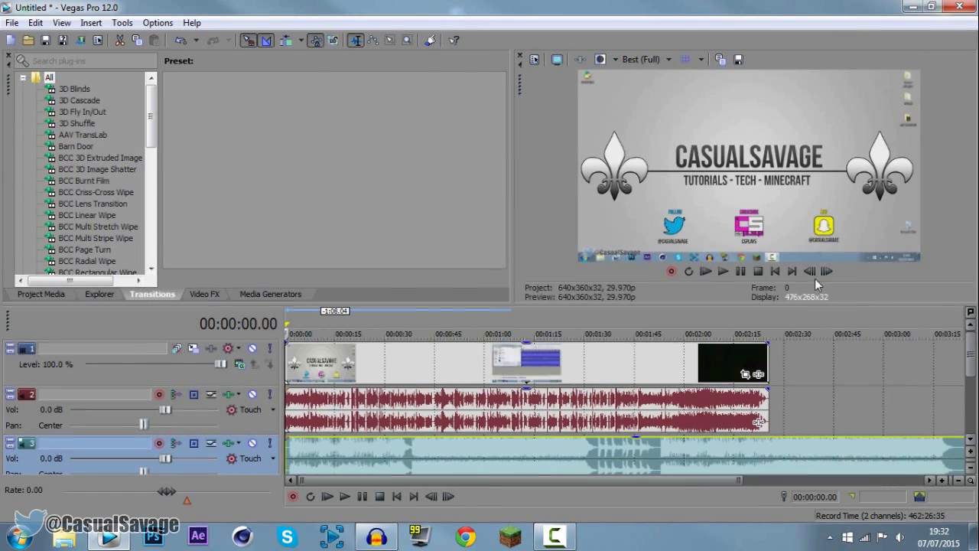
pyautogui.click(727, 274)
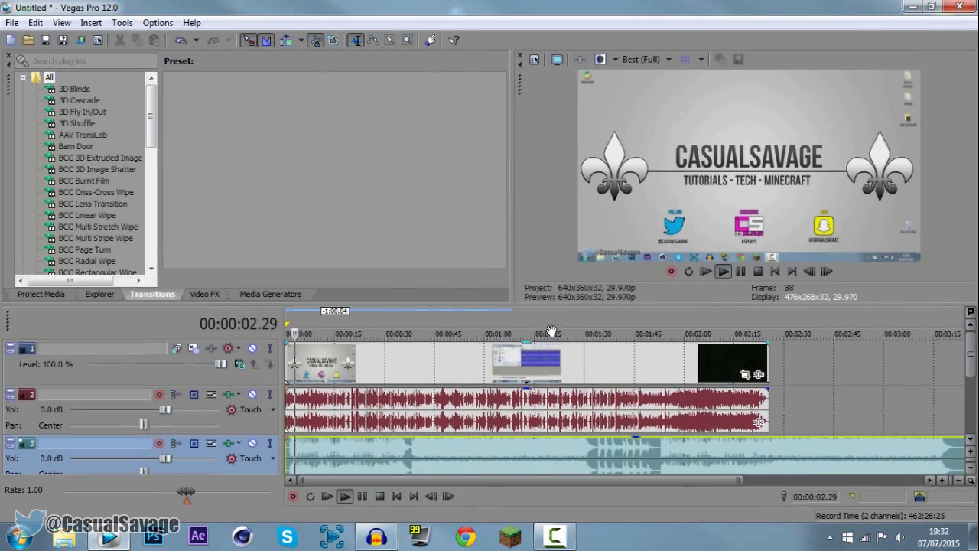
pyautogui.click(742, 270)
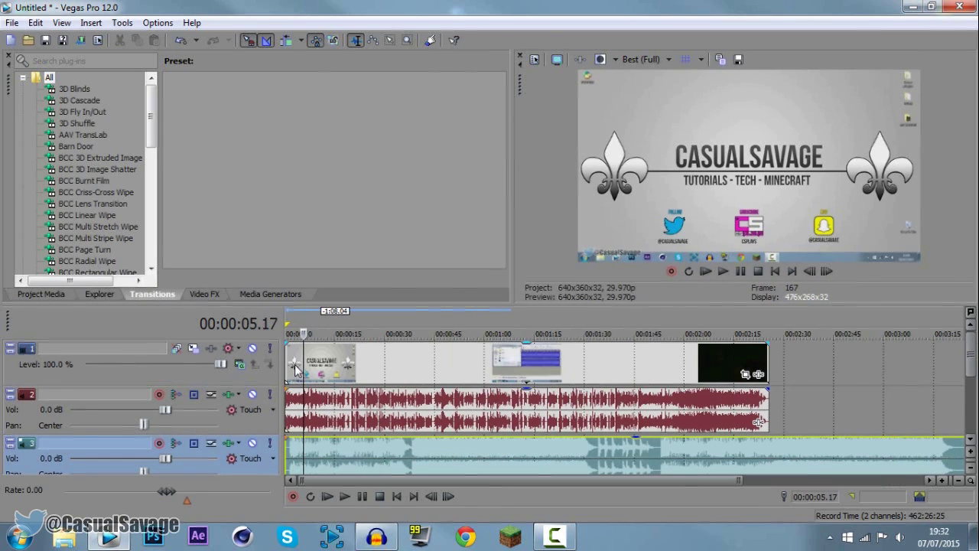
# - Move the tutorial clip later and trim the music to start with it
pyautogui.moveTo(296, 370); pyautogui.dragTo(348, 362)
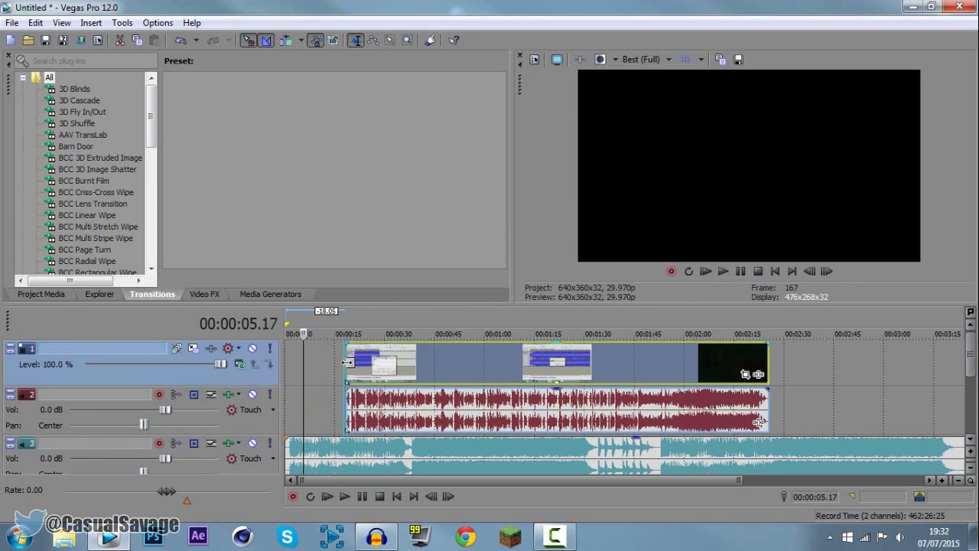
pyautogui.press('Return')
pyautogui.press('Return')
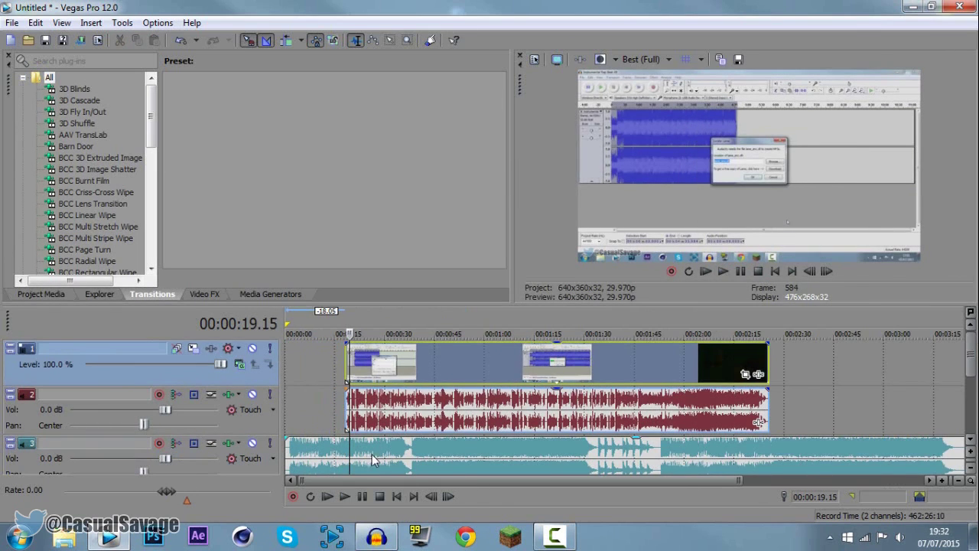
pyautogui.moveTo(289, 462); pyautogui.dragTo(350, 457)
pyautogui.scroll(4, 503, 447)
# - Drag the commentary and all other clips left to begin at 00:00:00
pyautogui.scroll(-2, 528, 443)
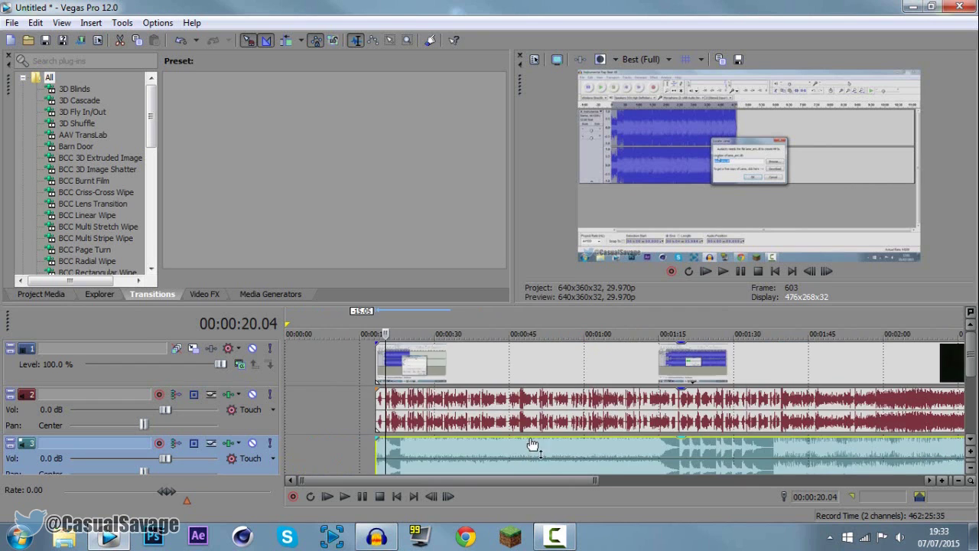
pyautogui.click(581, 428)
pyautogui.moveTo(581, 423); pyautogui.dragTo(391, 422)
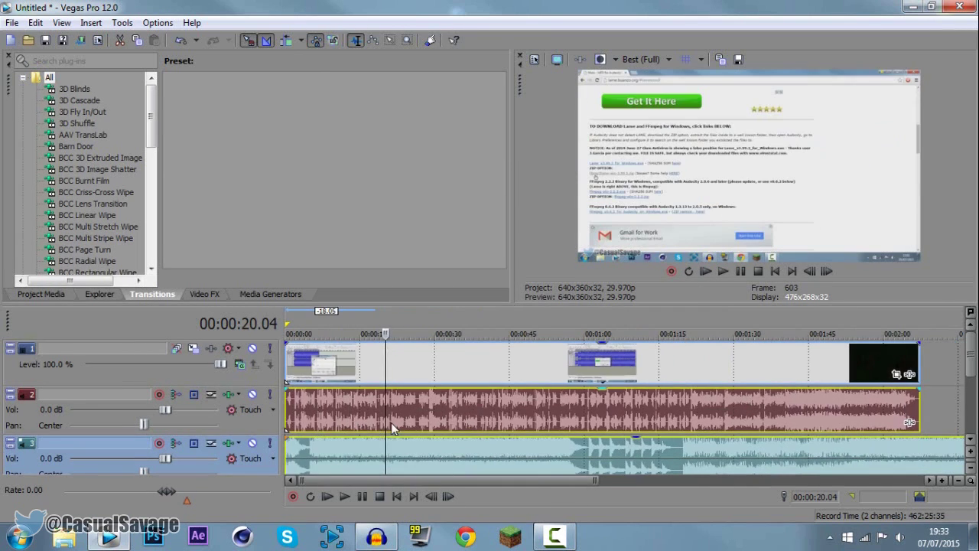
# - Play the project from the beginning, then pause
pyautogui.click(292, 468)
pyautogui.press('space')
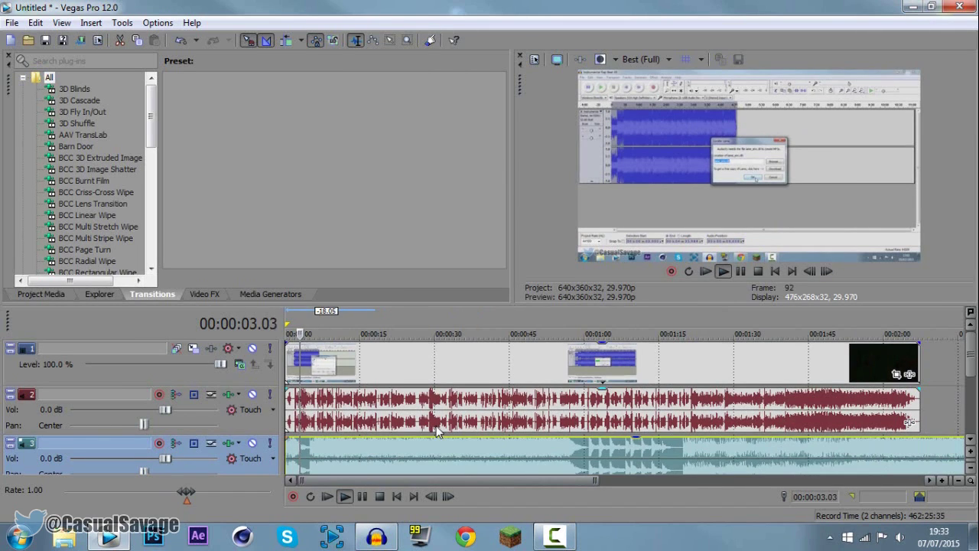
pyautogui.click(740, 271)
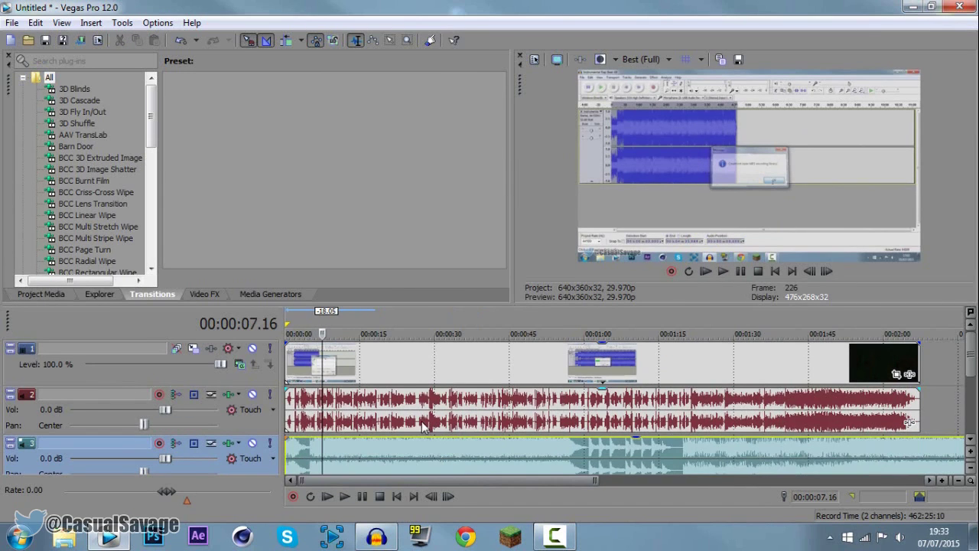
pyautogui.moveTo(164, 409); pyautogui.dragTo(193, 410)
# - Drag the Kygo music clip's gain line on track 3 down to about -12.1 dB
pyautogui.click(972, 378)
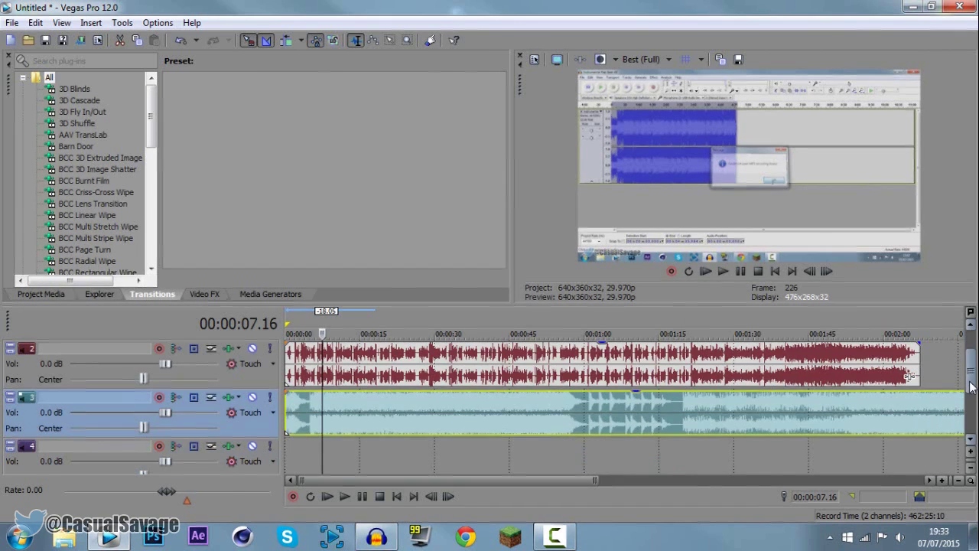
pyautogui.click(525, 401)
pyautogui.click(385, 413)
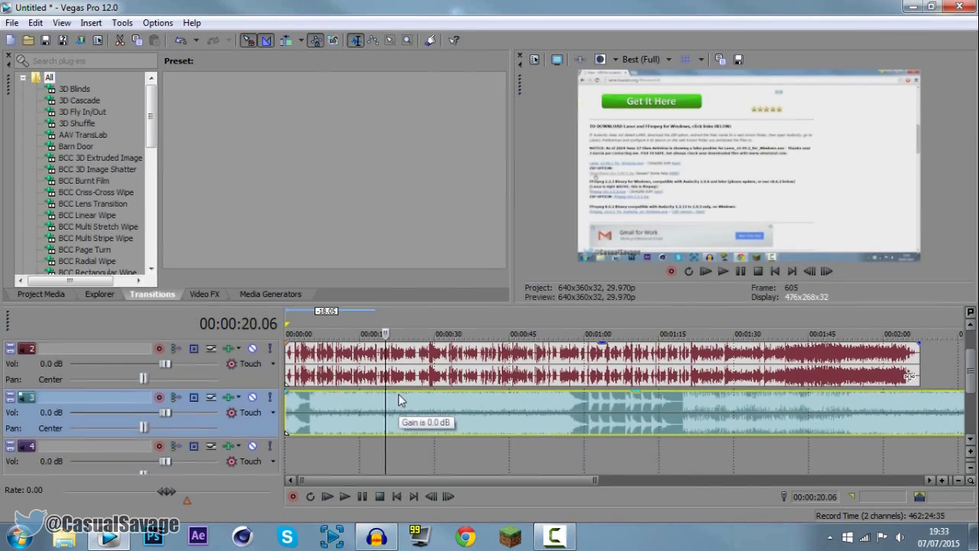
pyautogui.moveTo(400, 401); pyautogui.dragTo(401, 436)
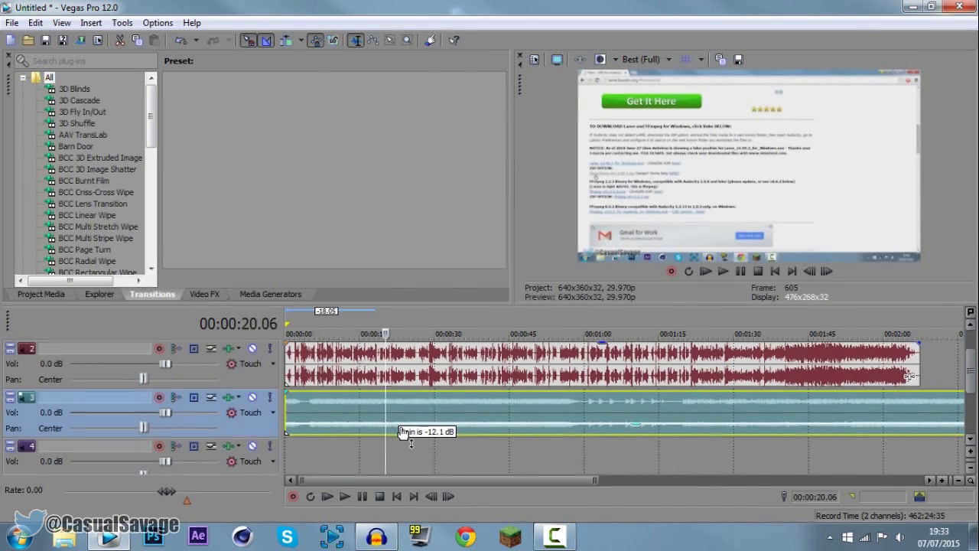
pyautogui.click(331, 368)
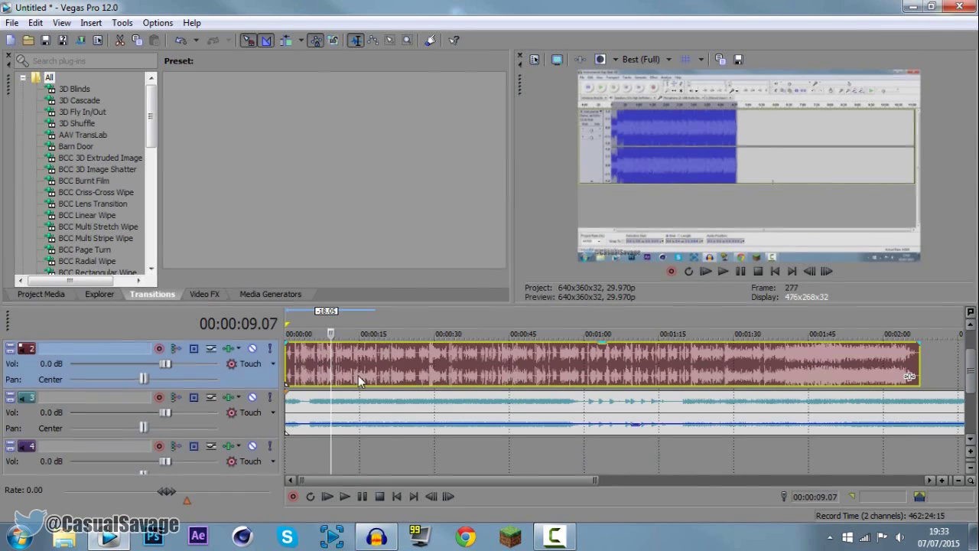
pyautogui.click(704, 276)
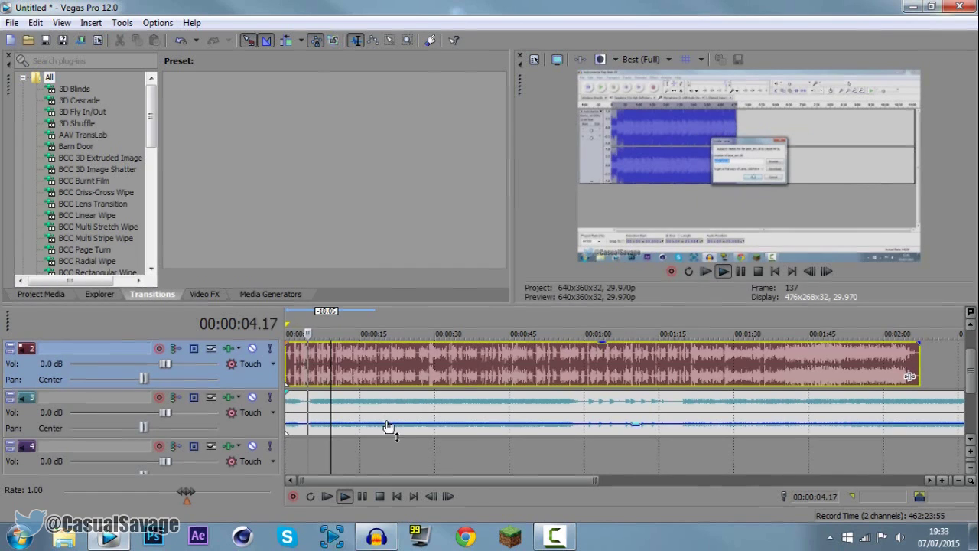
# - Pause and pull the music clip's gain down to about -14.8 dB
pyautogui.click(739, 274)
pyautogui.scroll(8, 462, 421)
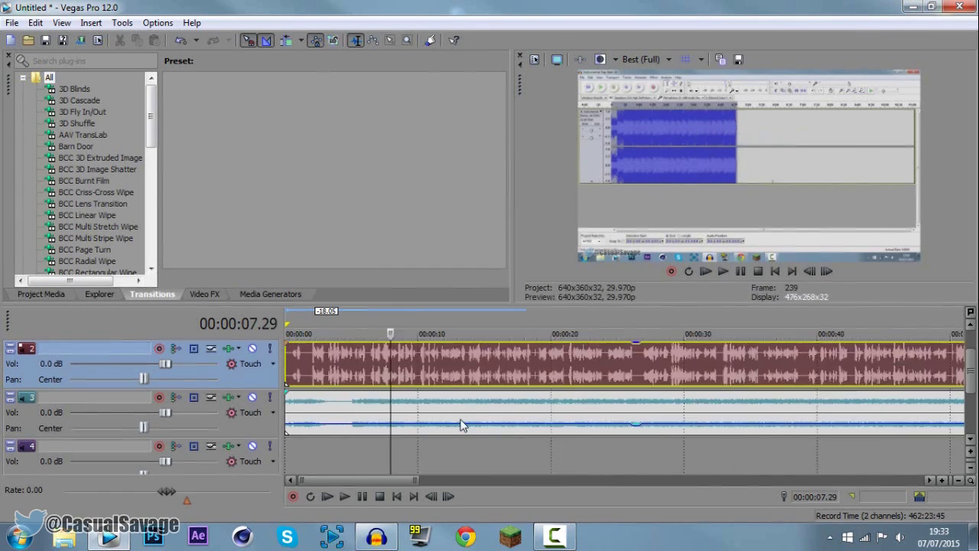
pyautogui.click(551, 426)
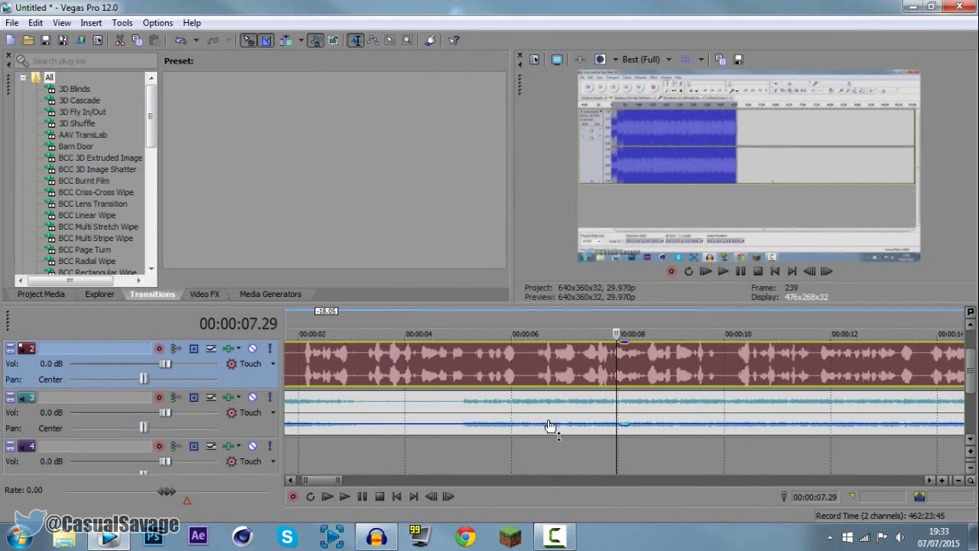
pyautogui.moveTo(551, 426); pyautogui.dragTo(551, 431)
pyautogui.scroll(-4, 549, 433)
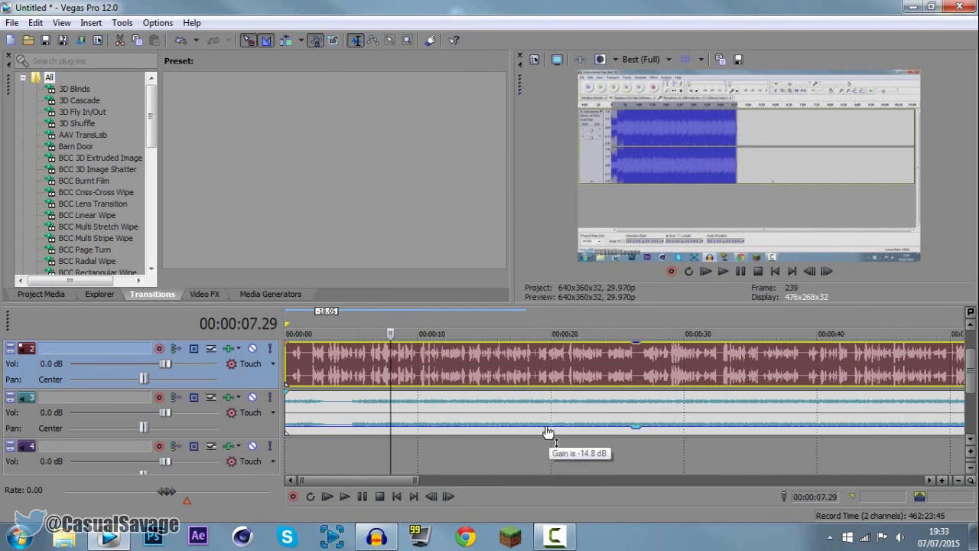
pyautogui.click(739, 273)
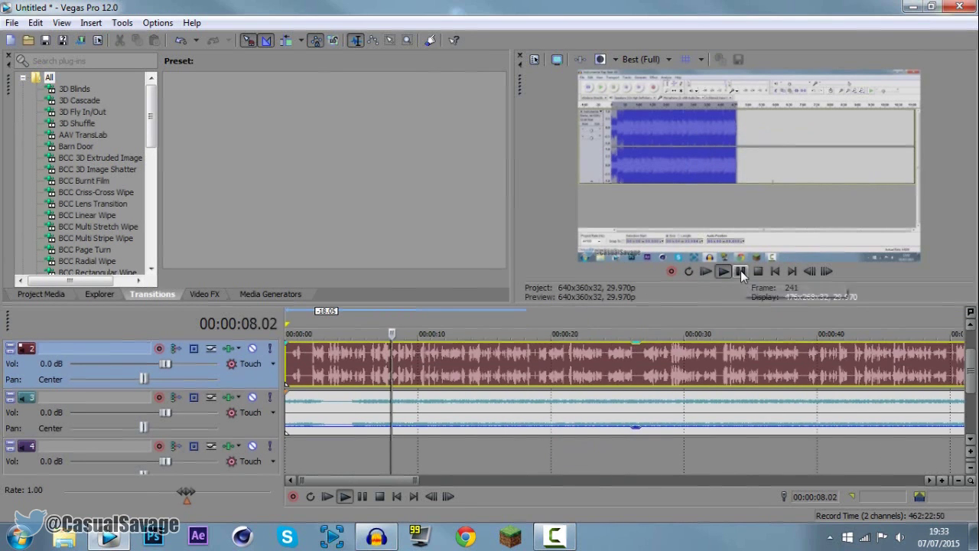
# - Lower the music gain further to about -18.8 dB and preview around 35–44 seconds
pyautogui.scroll(5, 618, 375)
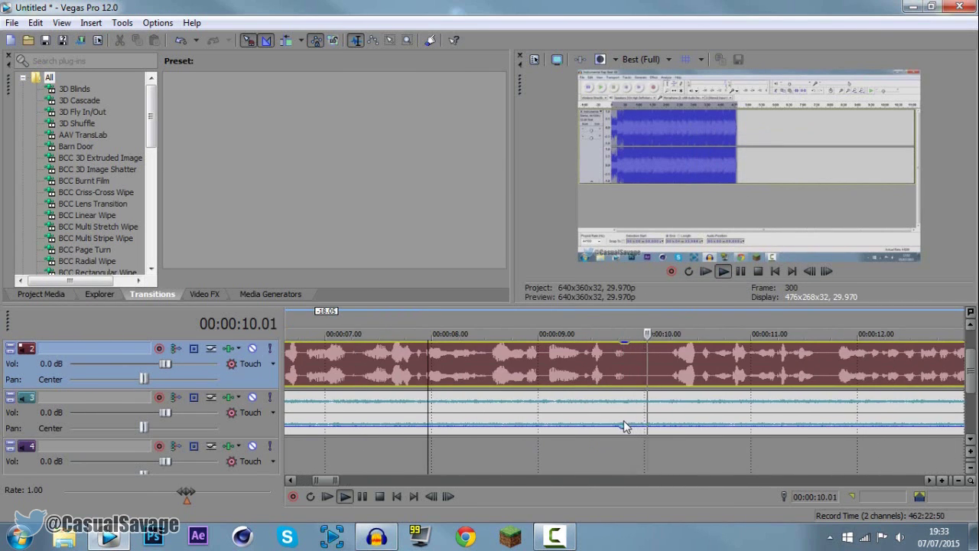
pyautogui.moveTo(629, 431)
pyautogui.mouseDown()
pyautogui.moveTo(658, 440)
pyautogui.moveTo(647, 433)
pyautogui.mouseUp()
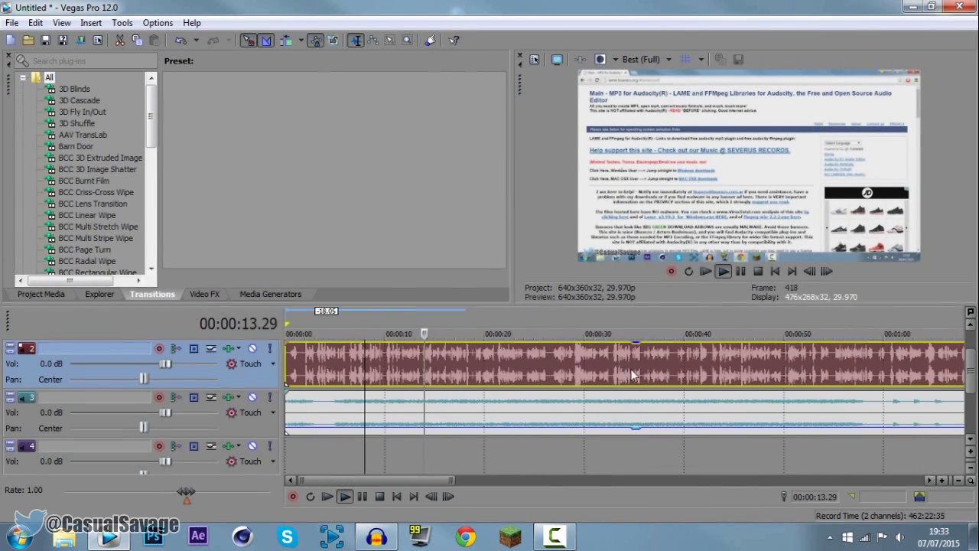
pyautogui.scroll(-7, 645, 435)
pyautogui.click(374, 307)
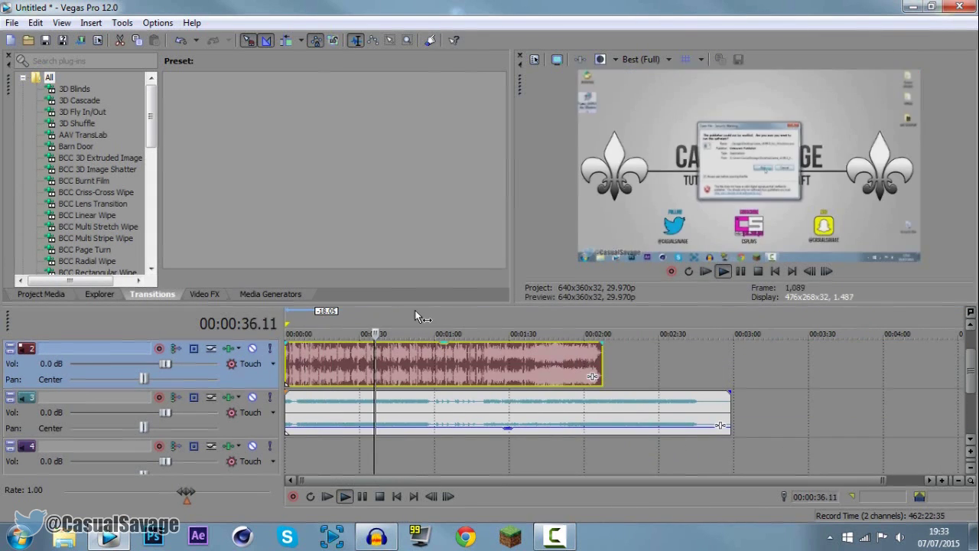
pyautogui.click(748, 275)
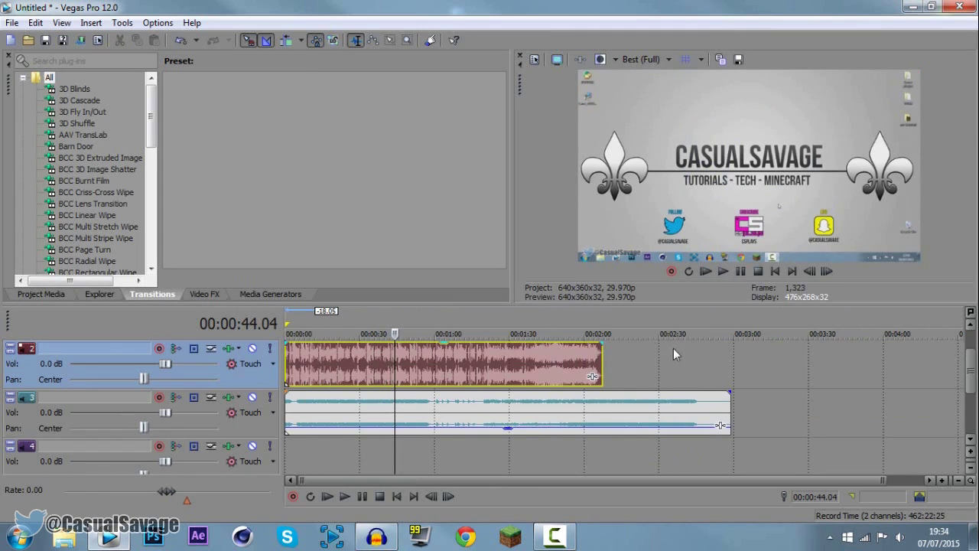
# - Restore the music clip's full gain and set track 3's volume to -17.0 dB
pyautogui.moveTo(430, 433); pyautogui.dragTo(428, 392)
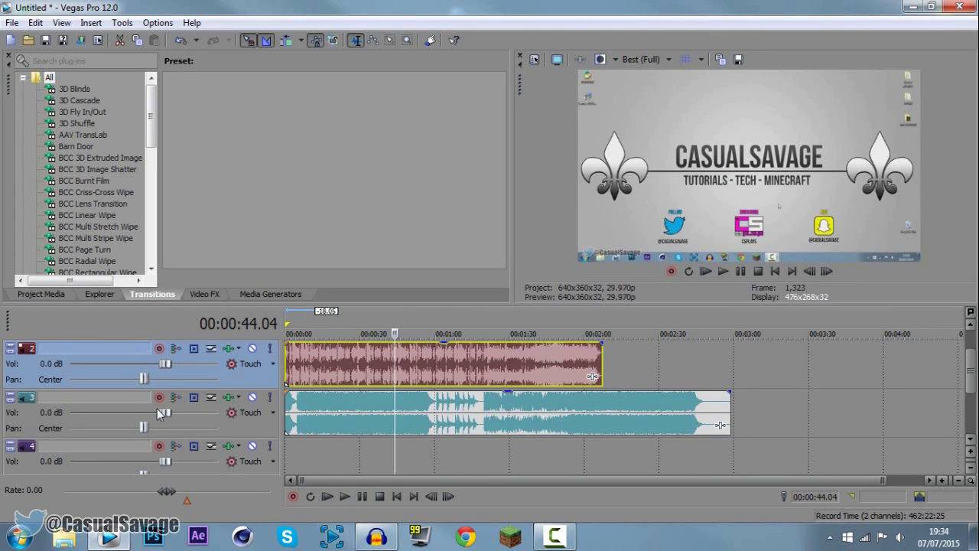
pyautogui.moveTo(164, 413); pyautogui.dragTo(92, 414)
pyautogui.click(44, 413)
pyautogui.doubleClick(44, 413)
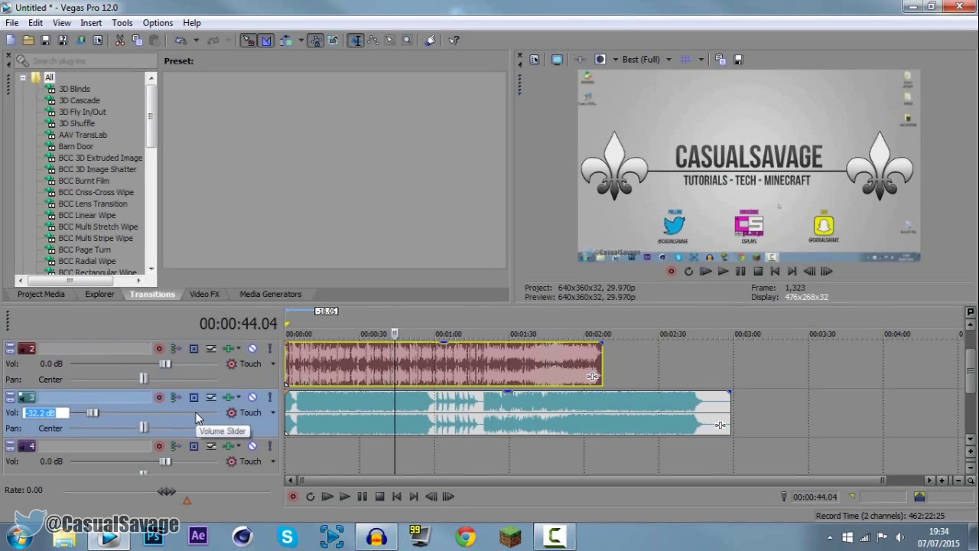
pyautogui.write('-17')
pyautogui.press('Return')
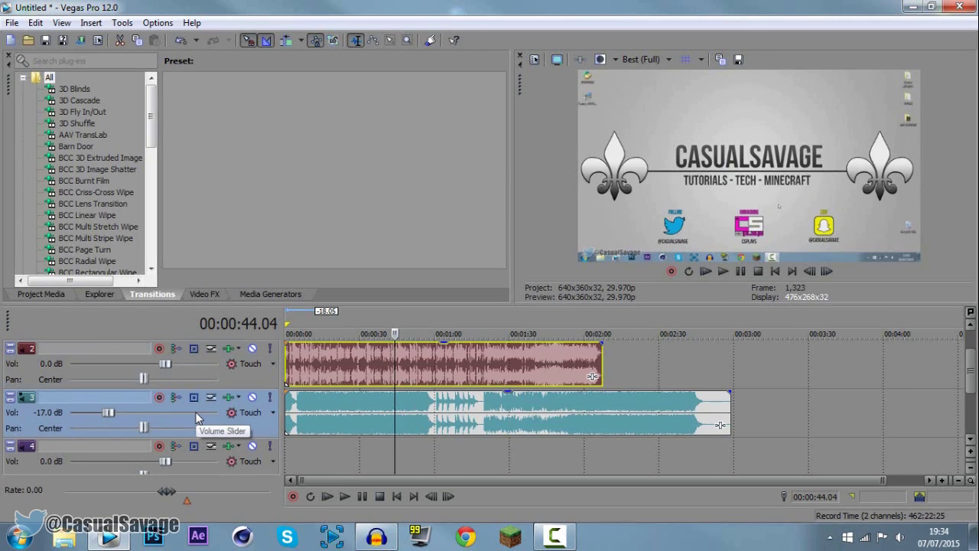
# - Preview the mix, change track 3's volume to -20.0 dB, then stop and minimize Vegas
pyautogui.click(705, 271)
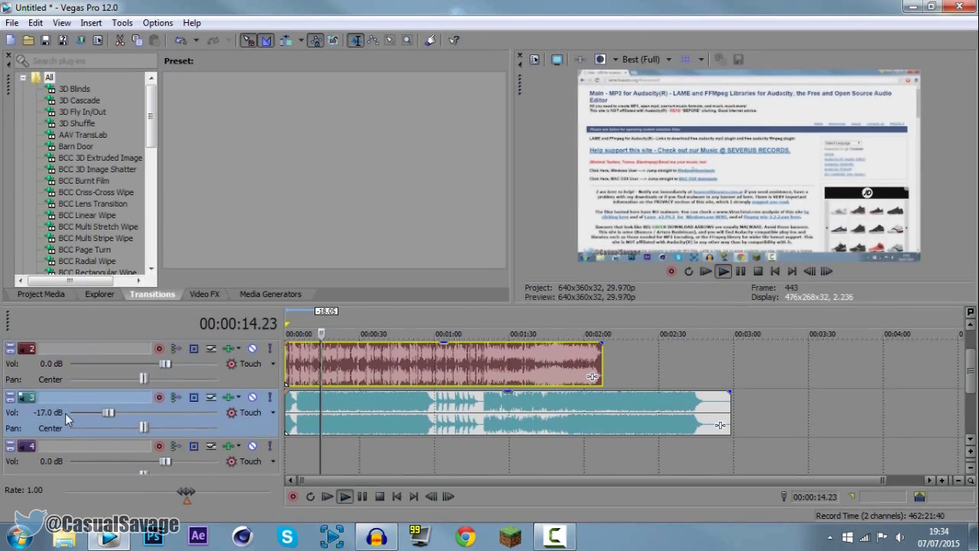
pyautogui.doubleClick(54, 415)
pyautogui.write('-20')
pyautogui.press('Return')
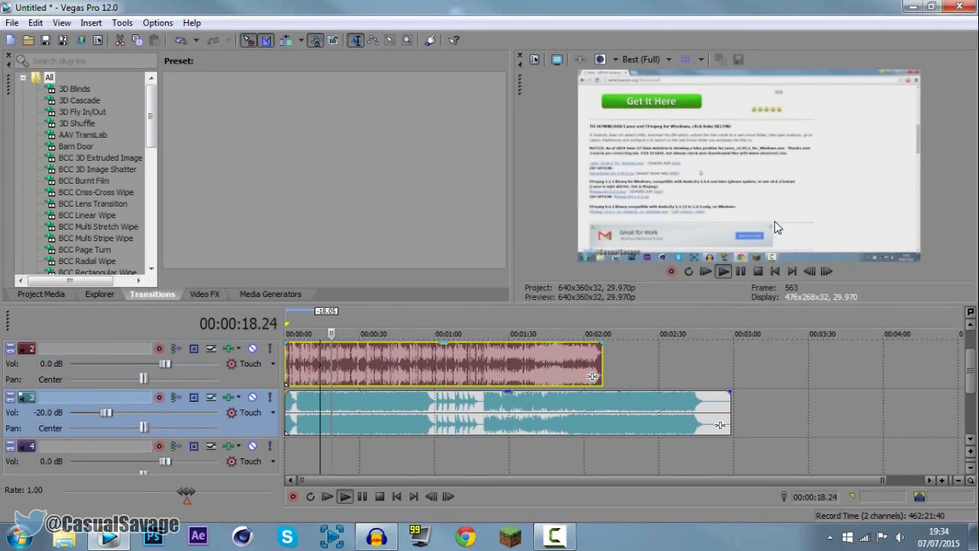
pyautogui.press('Return')
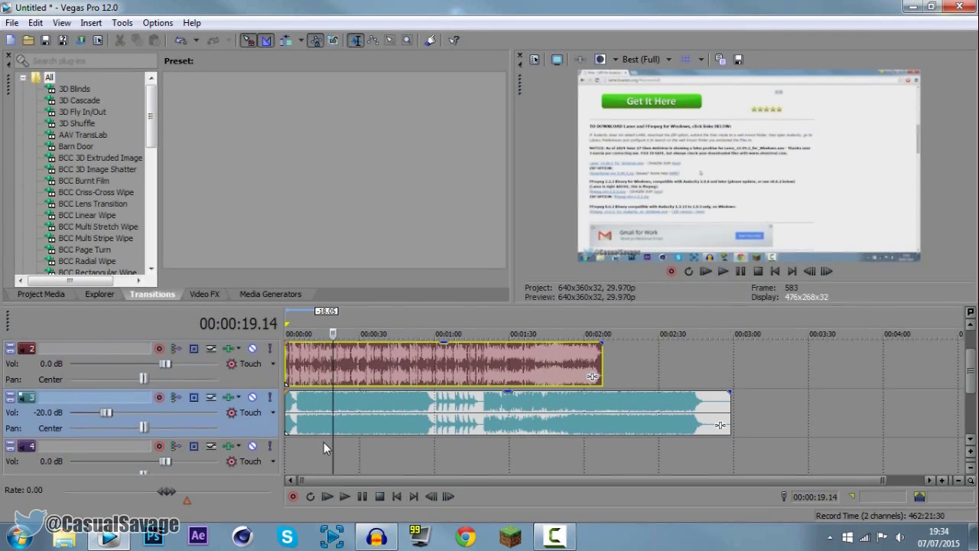
pyautogui.press('super+d')
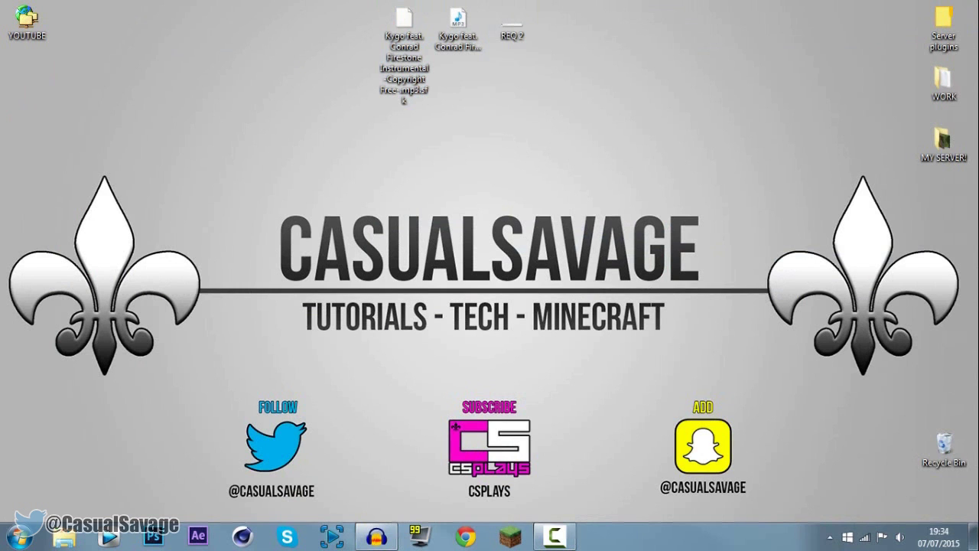